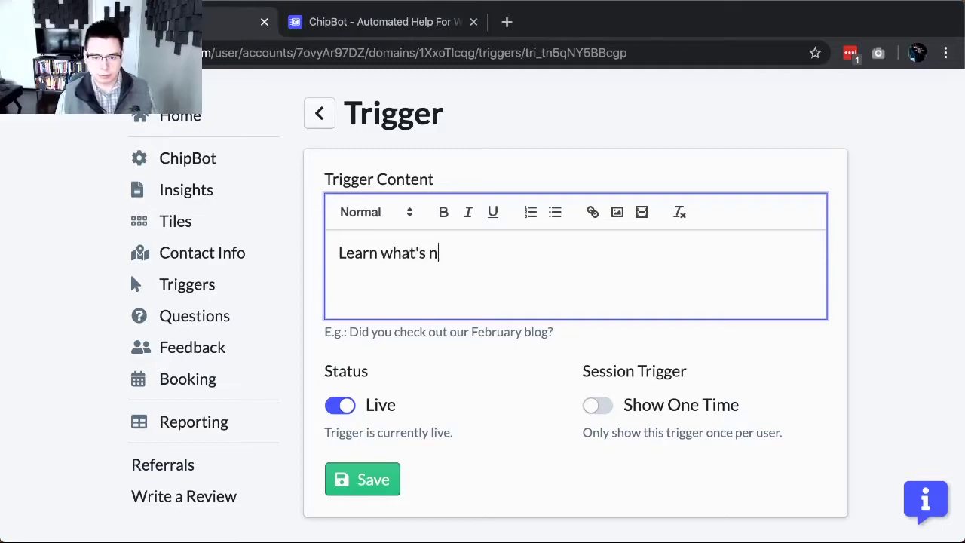
- Complete the trigger content so it reads "Learn what's new on ChipBot Update 1.7 Symmetry."
type("Bot ")
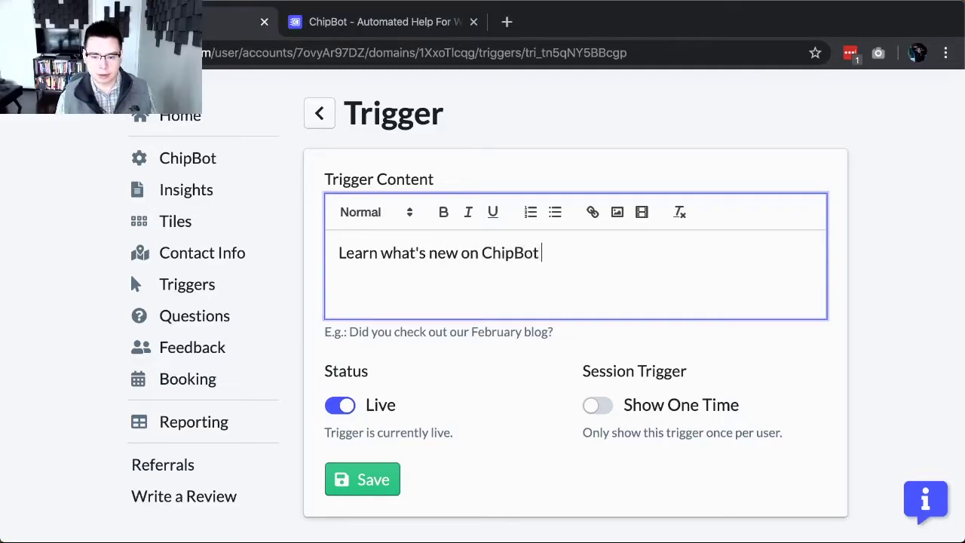
type("Update 1.7 Symmetry.")
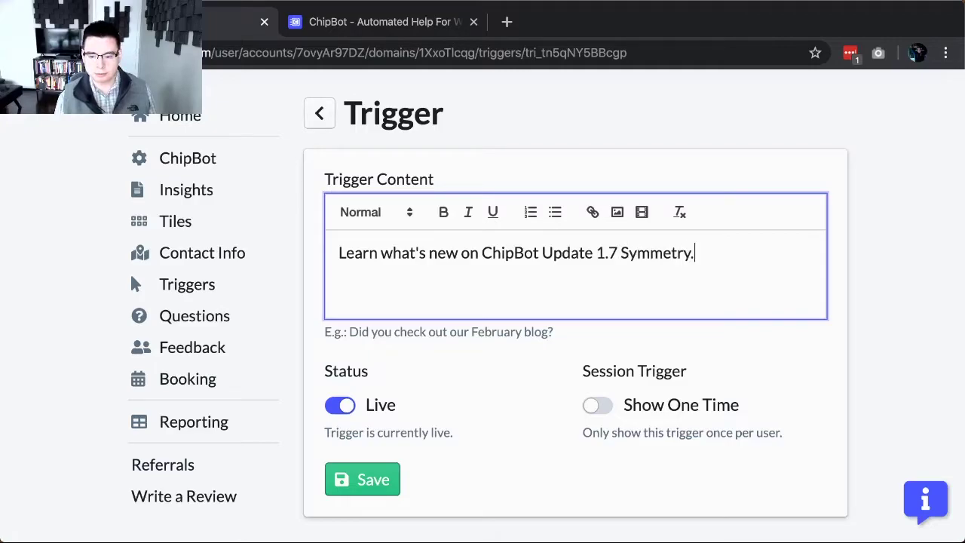
scroll(666, 295, "down", 1)
scroll(666, 295, "down", 1)
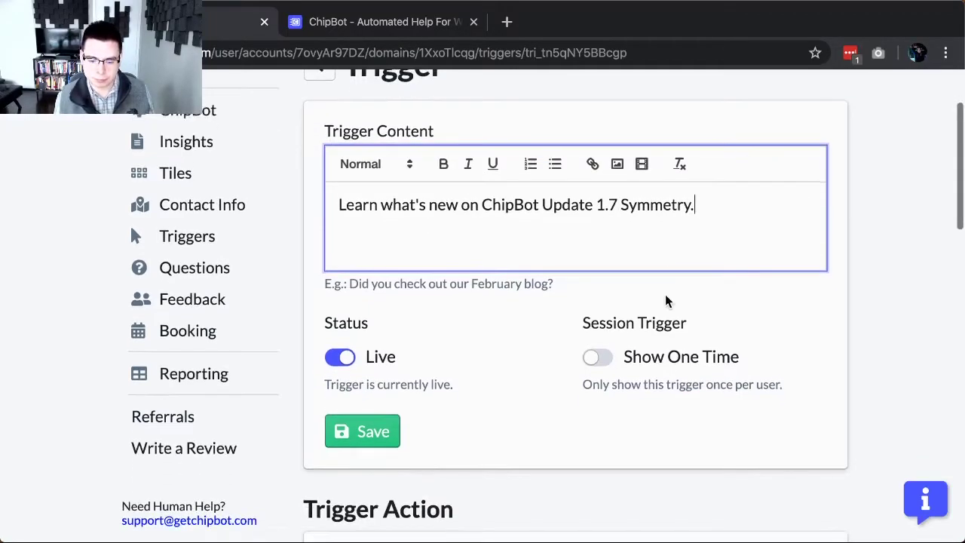
left_click_drag(730, 214, 323, 204)
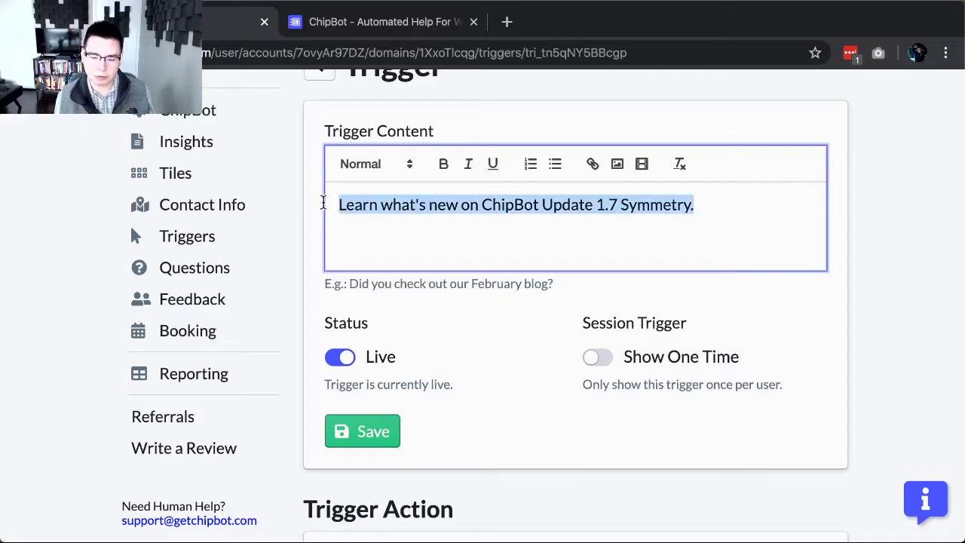
left_click(544, 220)
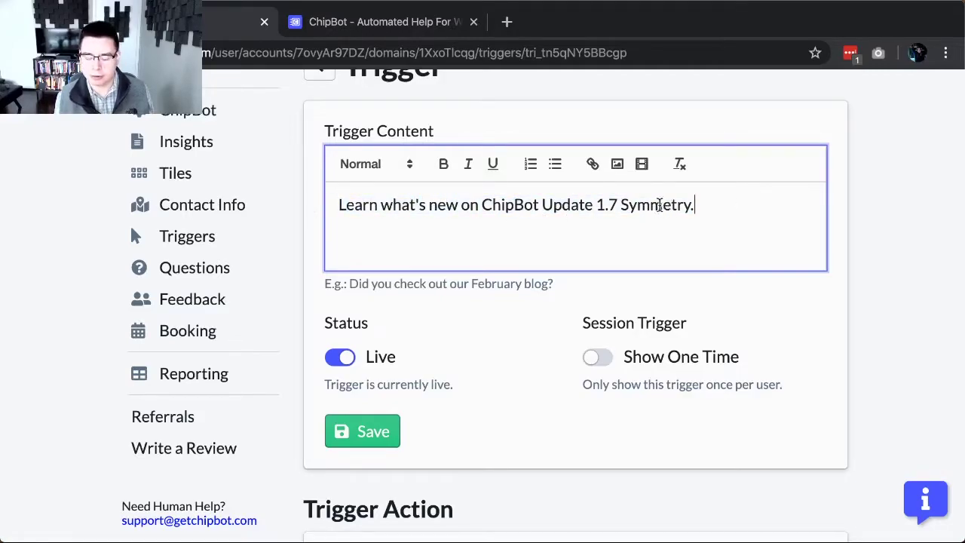
left_click(617, 164)
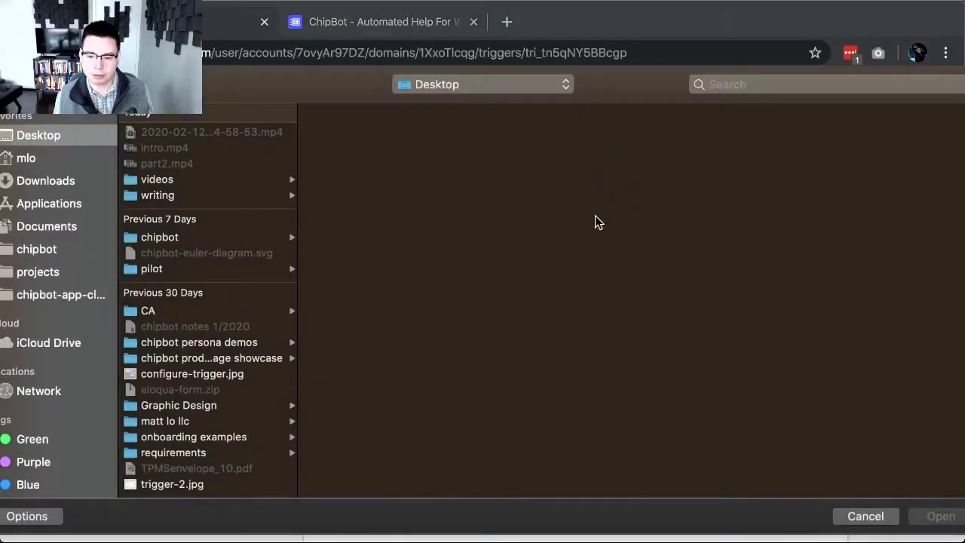
left_click(856, 519)
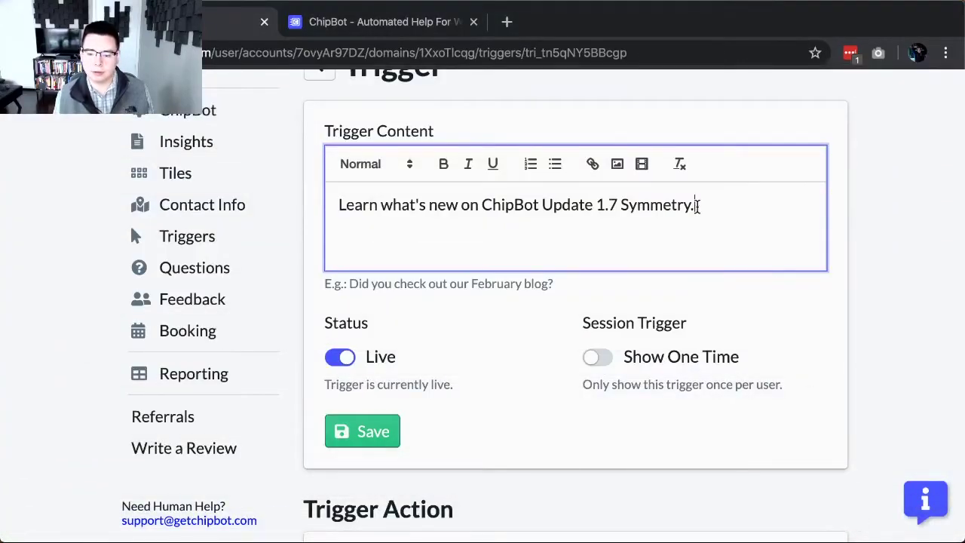
left_click(642, 167)
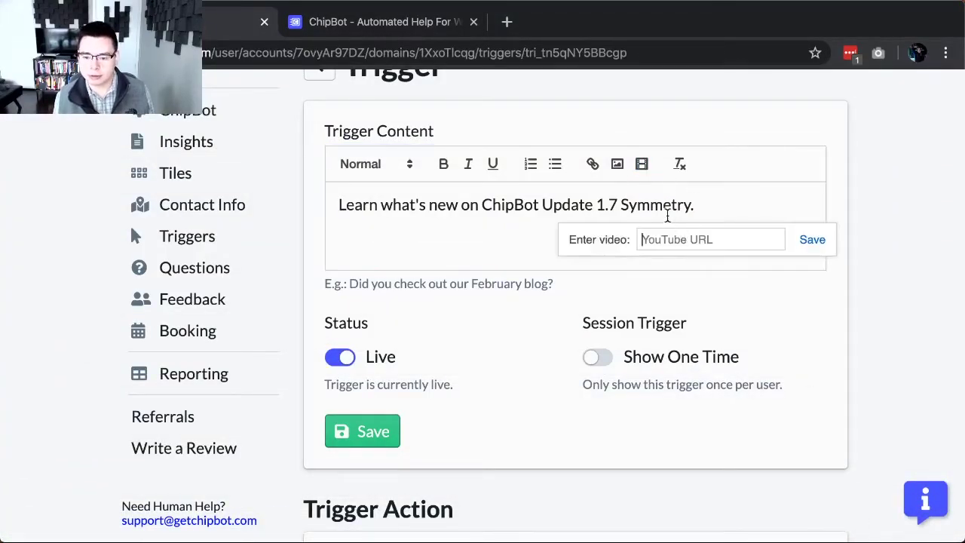
left_click(713, 221)
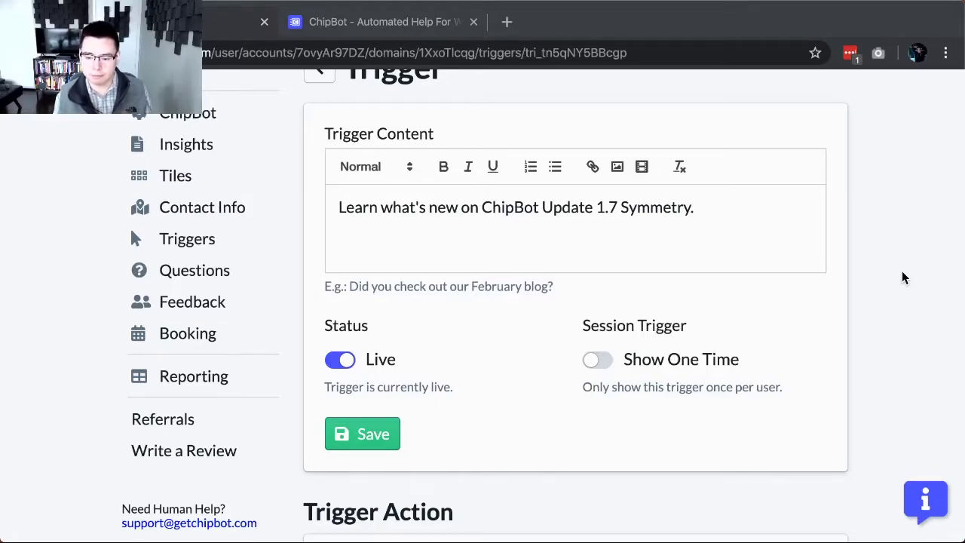
scroll(902, 273, "down", 5)
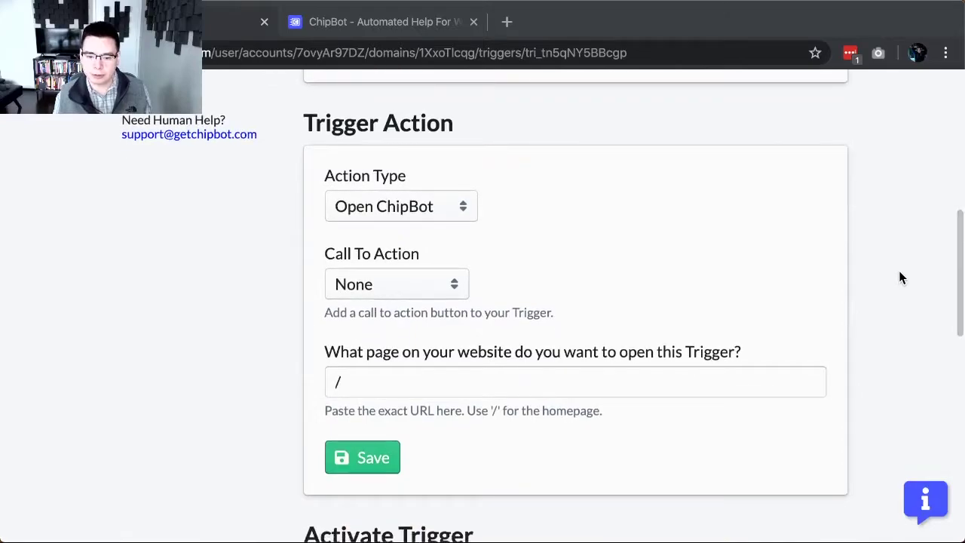
left_click(450, 211)
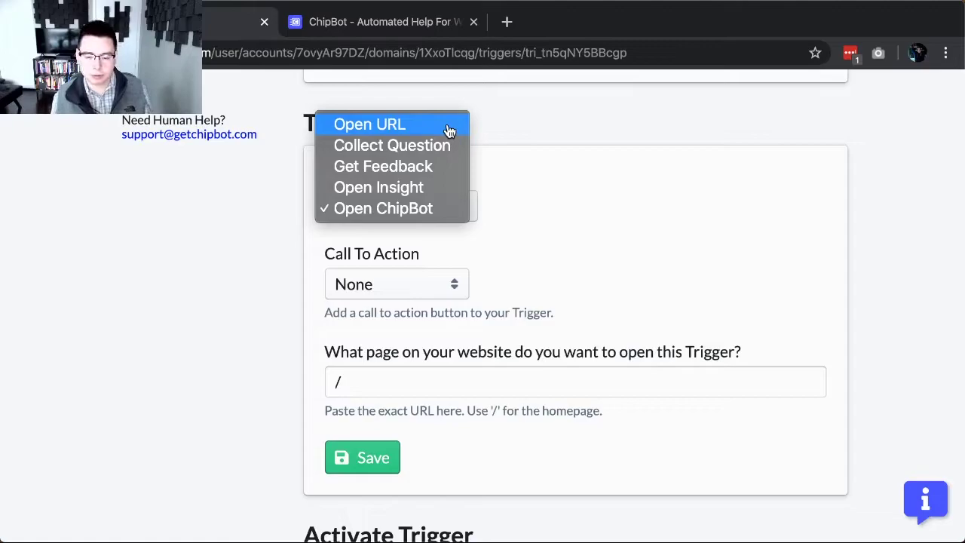
left_click(449, 131)
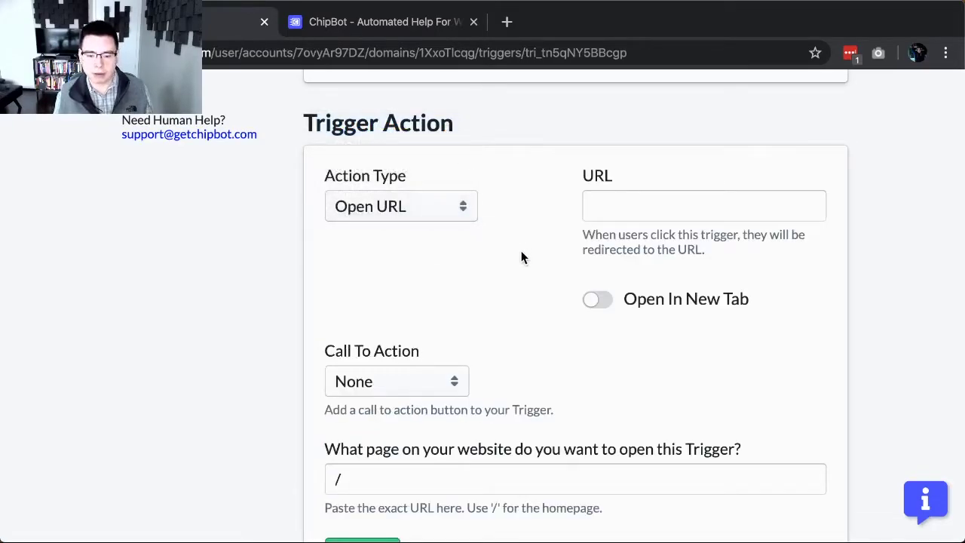
left_click(658, 208)
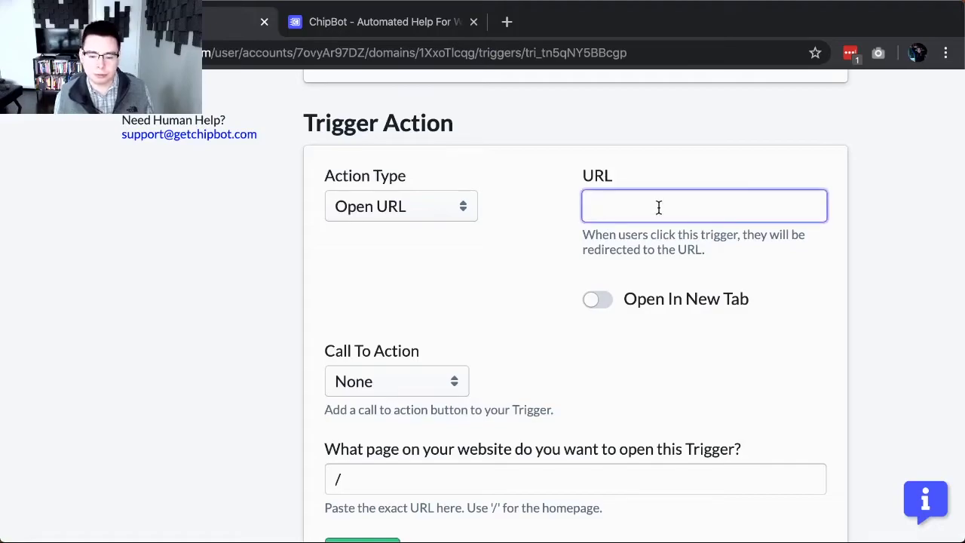
key("super+Tab")
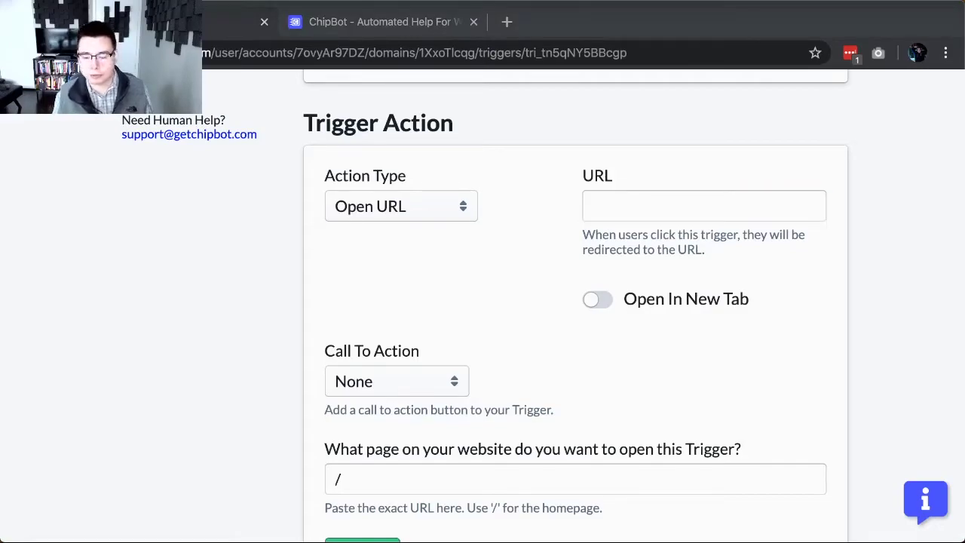
left_click(622, 209)
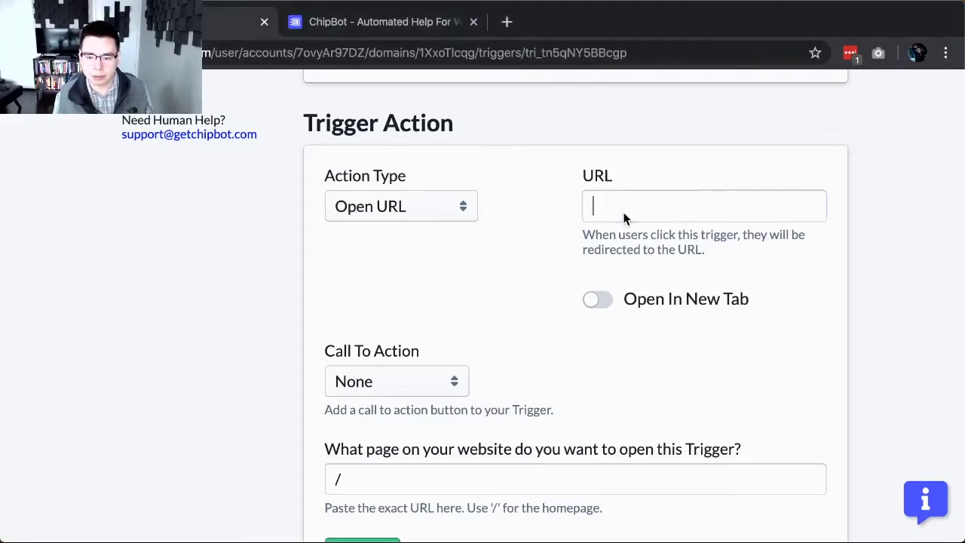
key("super+v")
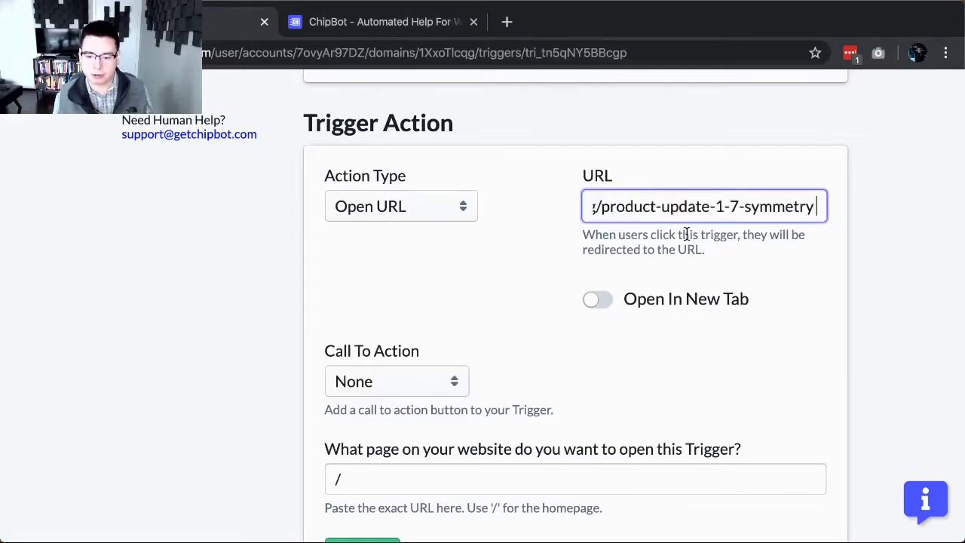
left_click(778, 275)
- Choose Learn More as the call to action for the trigger
scroll(513, 273, "down", 1)
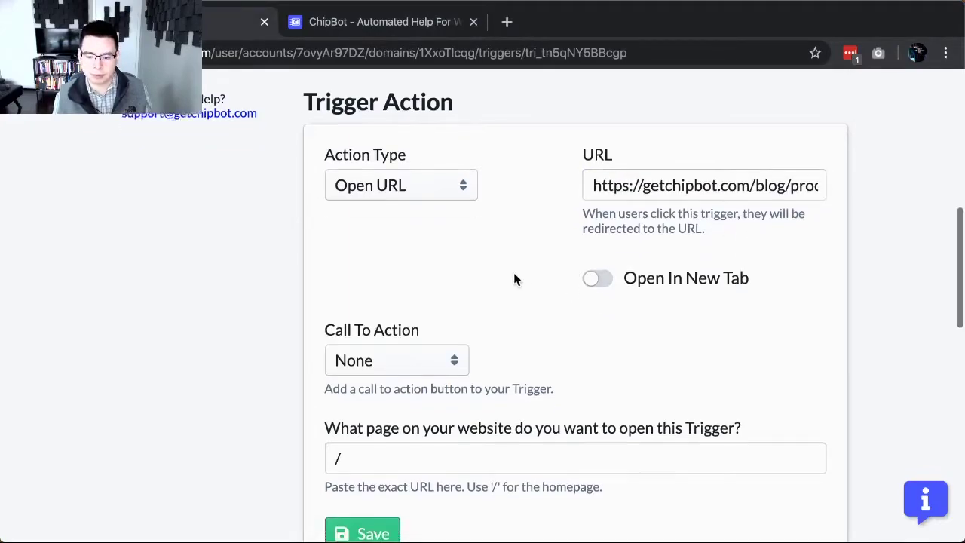
scroll(491, 262, "down", 2)
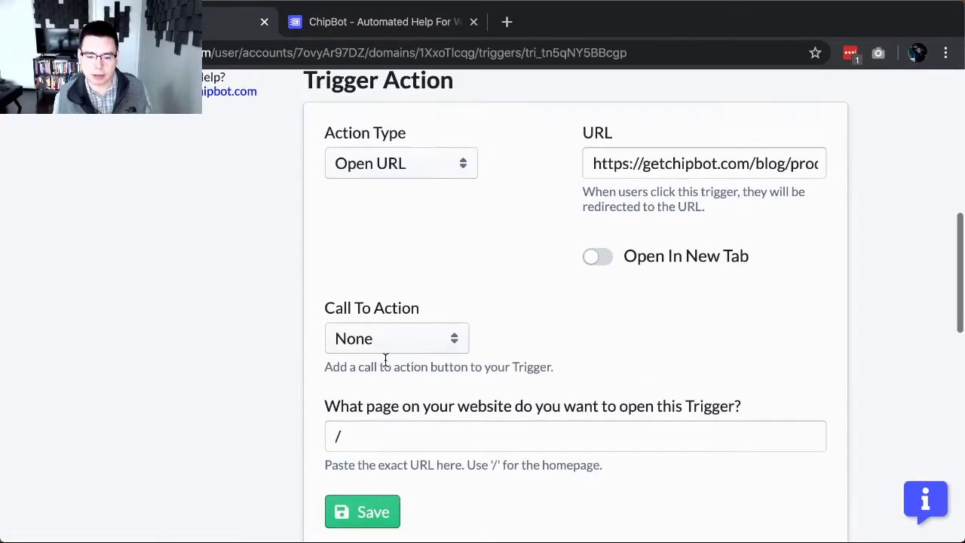
left_click(442, 338)
scroll(431, 383, "down", 3)
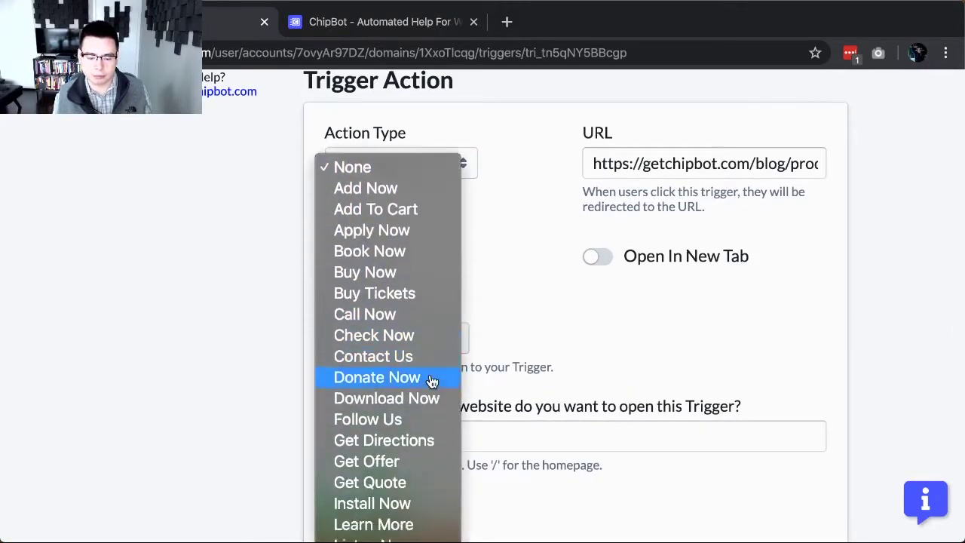
left_click(391, 430)
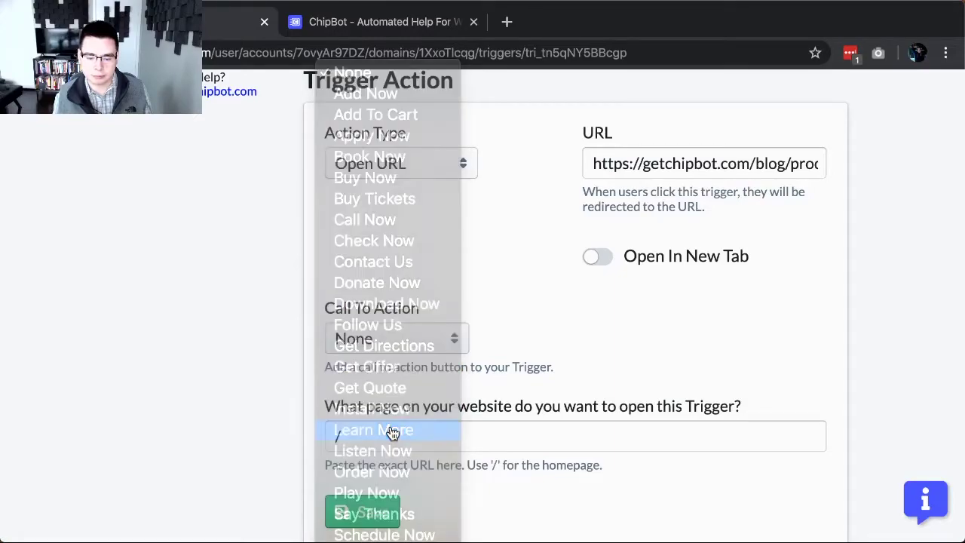
scroll(527, 315, "down", 3)
left_click(516, 326)
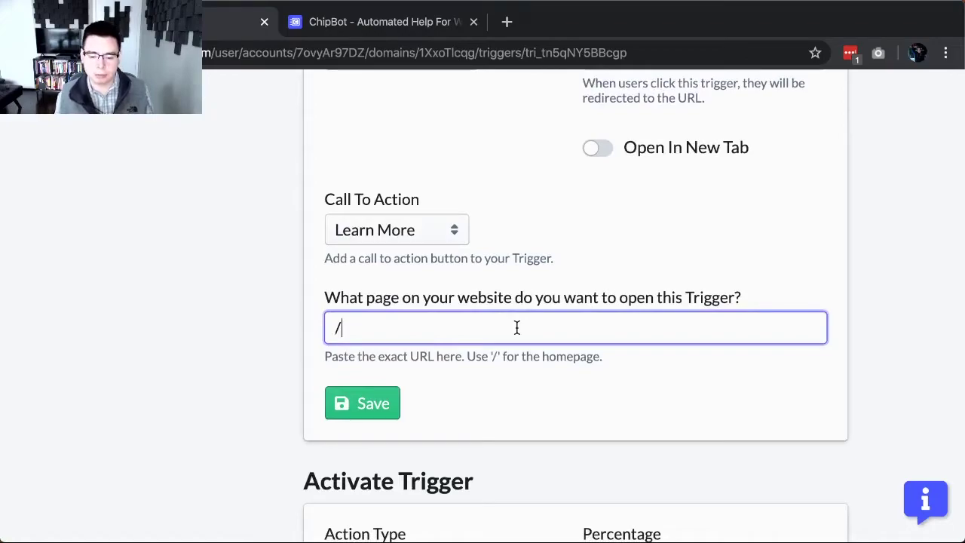
- Set the trigger's activation scroll percentage to 90% and save the trigger
scroll(497, 351, "down", 3)
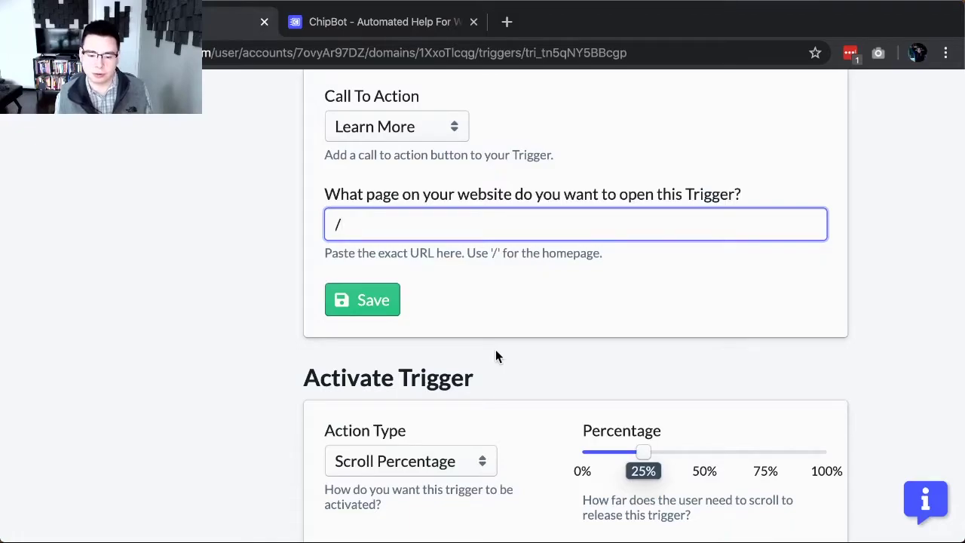
scroll(568, 314, "down", 3)
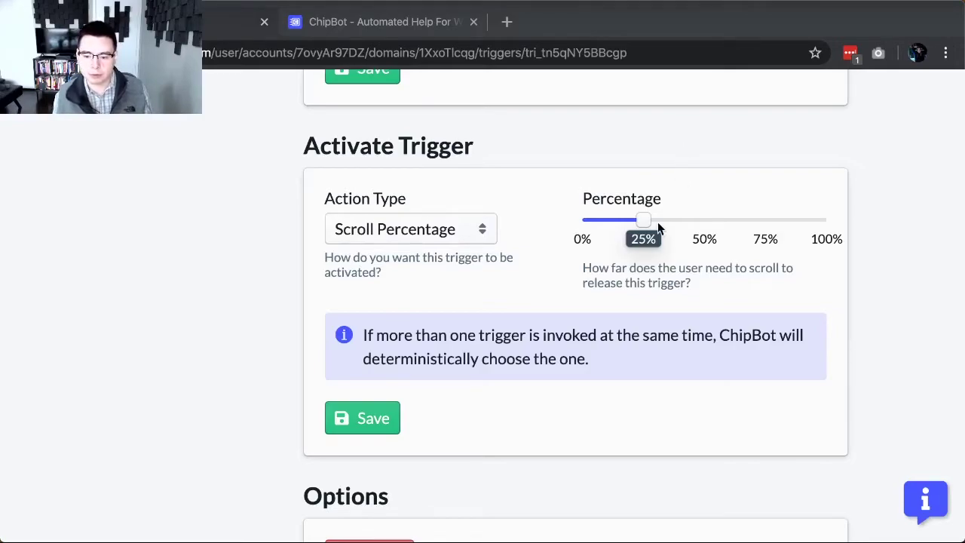
left_click_drag(642, 218, 588, 223)
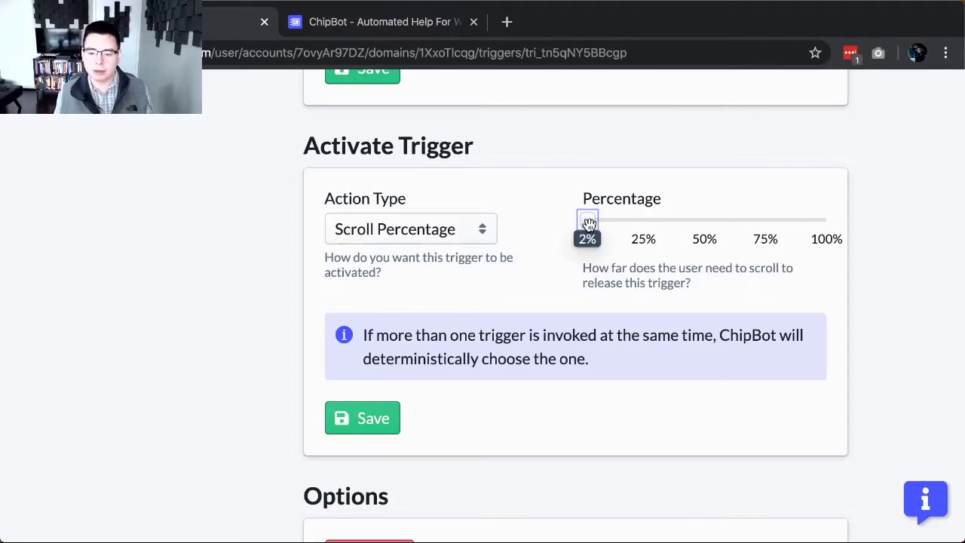
left_click_drag(589, 223, 641, 218)
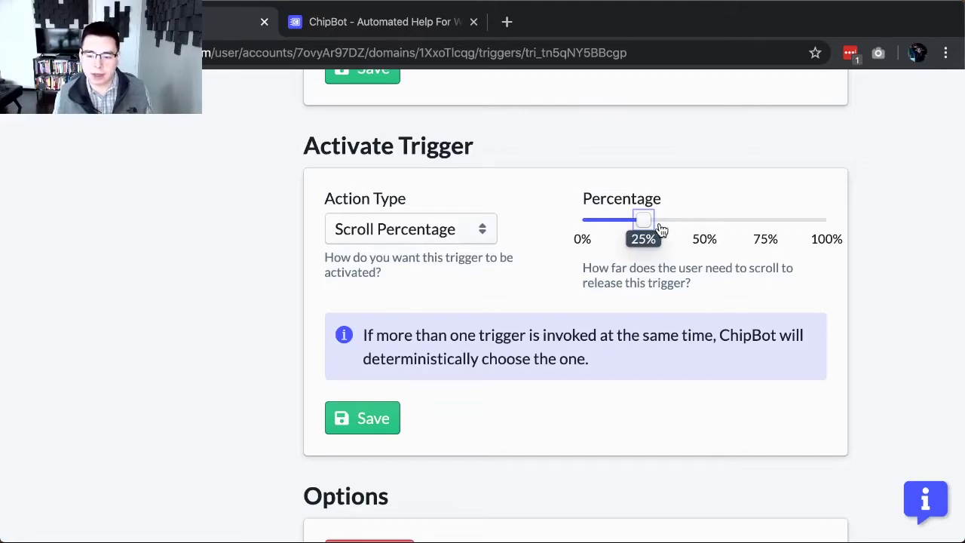
left_click_drag(640, 217, 802, 218)
scroll(764, 283, "up", 1)
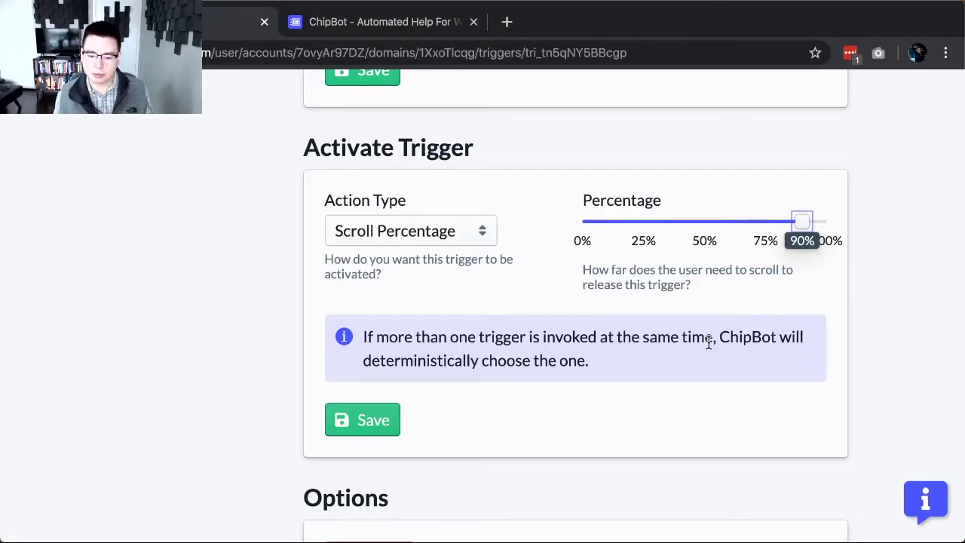
left_click(377, 420)
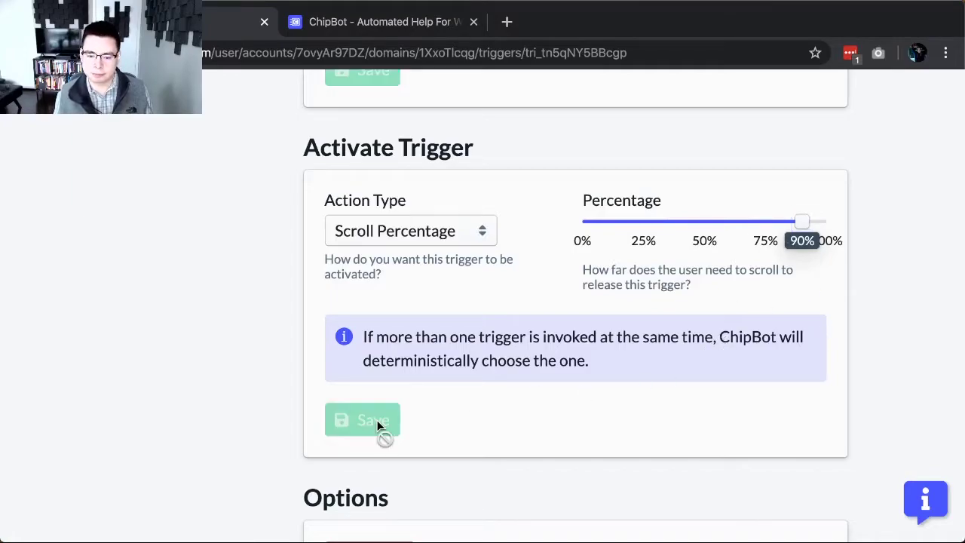
- Reload the ChipBot homepage in the other browser tab and scroll through to its end to test the trigger
scroll(525, 342, "up", 1)
scroll(525, 342, "up", 10)
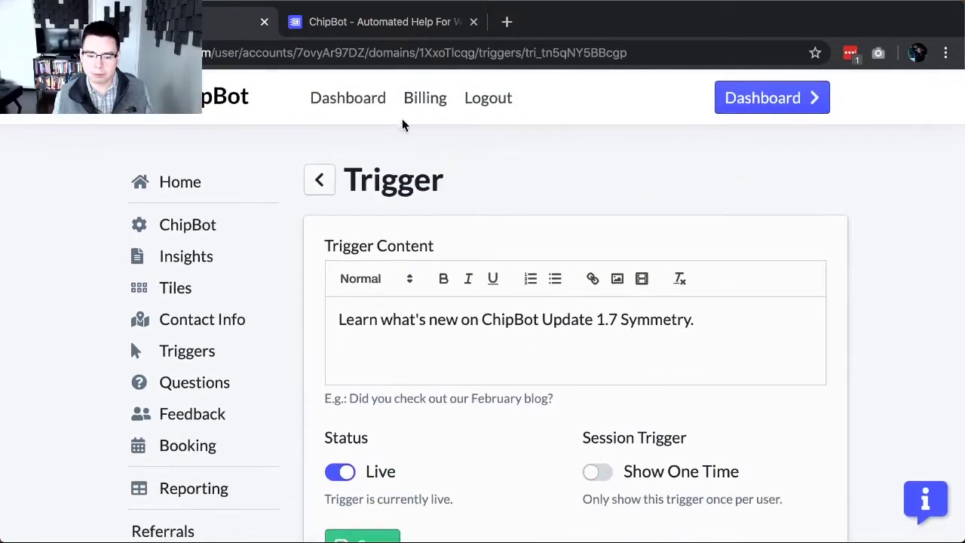
left_click(392, 23)
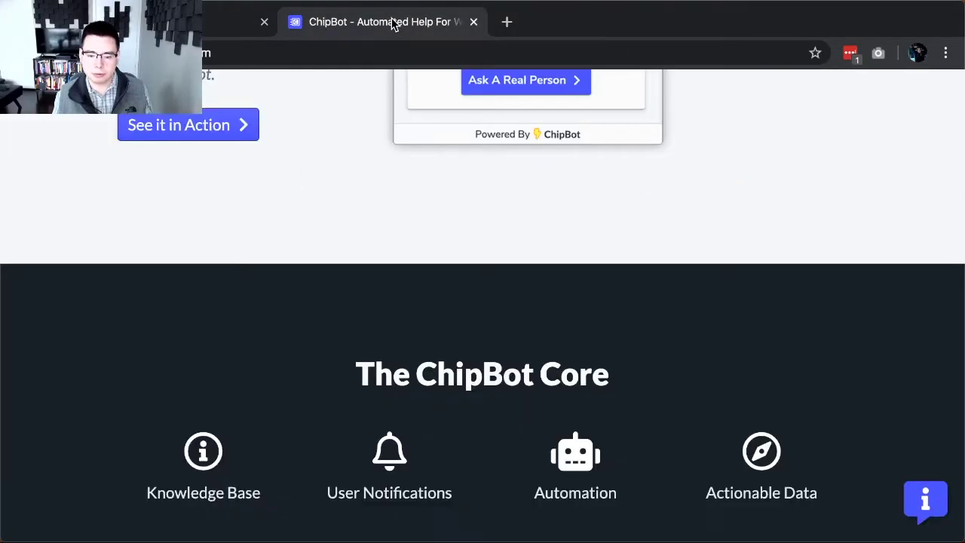
scroll(422, 275, "up", 10)
scroll(437, 242, "down", 2)
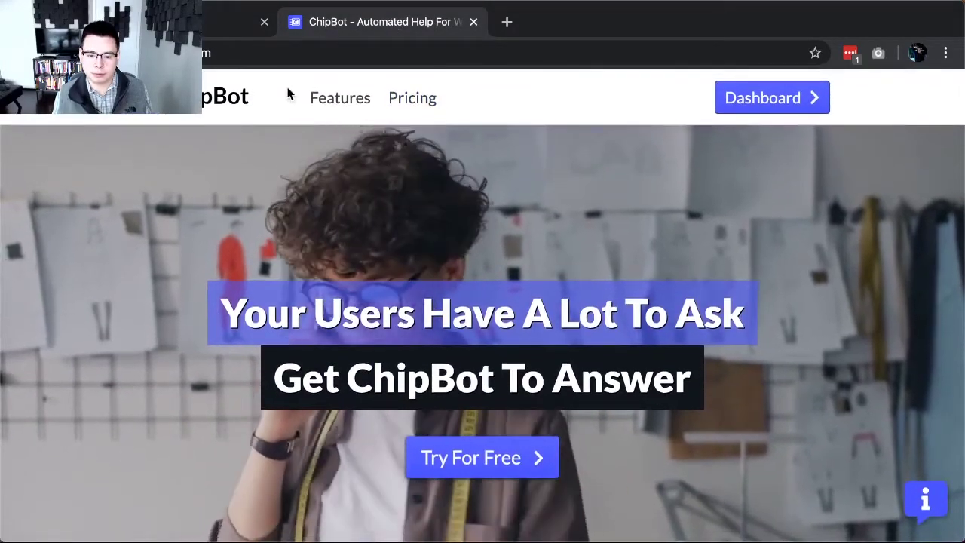
key("super+r")
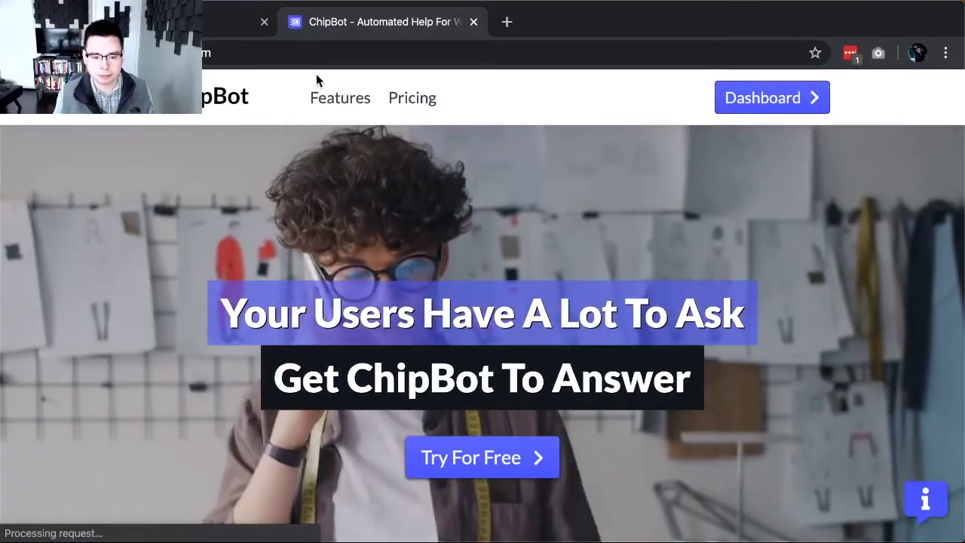
scroll(607, 218, "down", 20)
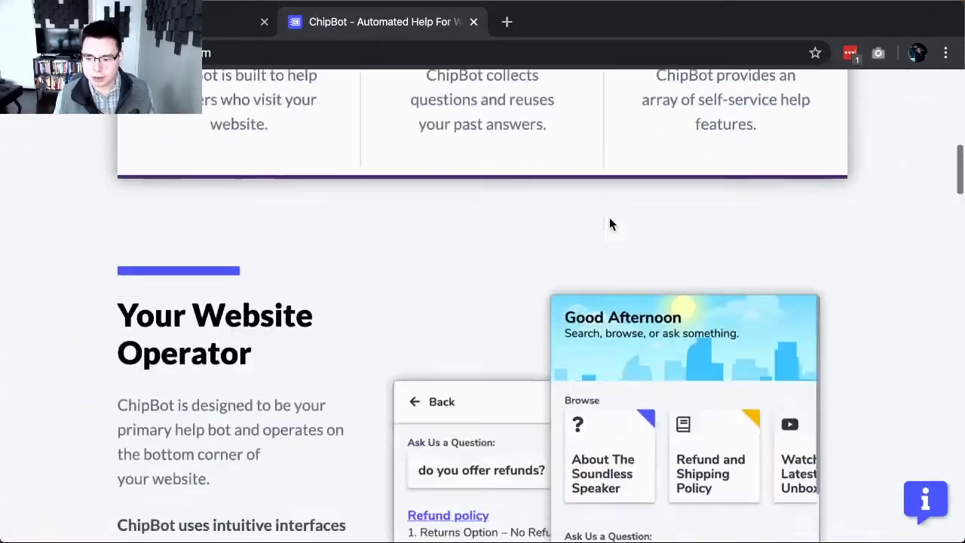
scroll(610, 224, "down", 15)
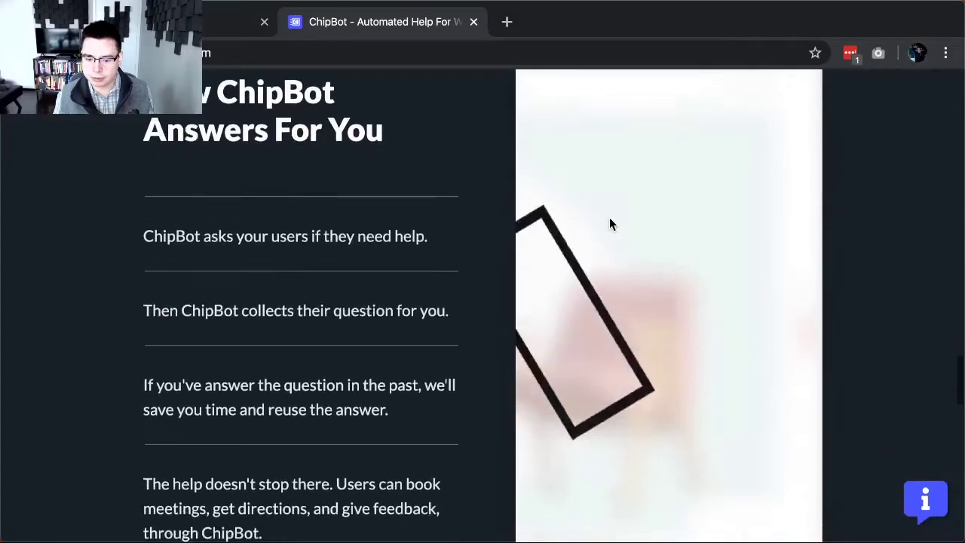
scroll(611, 224, "down", 5)
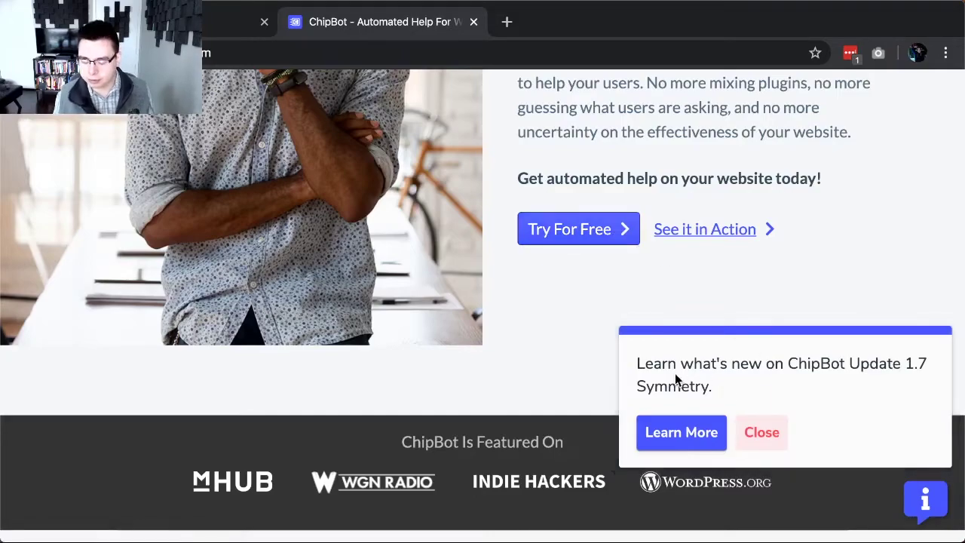
scroll(746, 387, "up", 2)
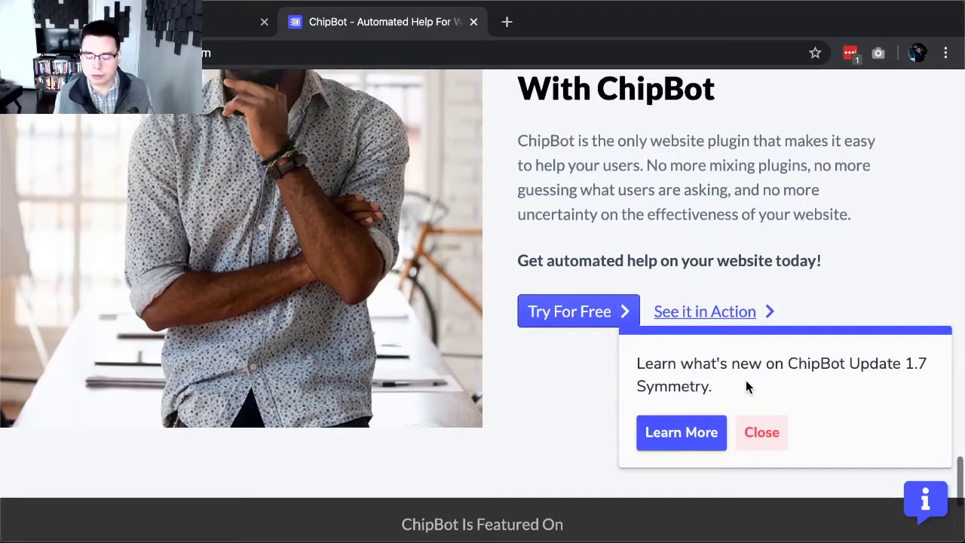
- Test the Update 1.7 Symmetry trigger on the homepage by following its Learn More call to action to the blog post
scroll(746, 387, "down", 1)
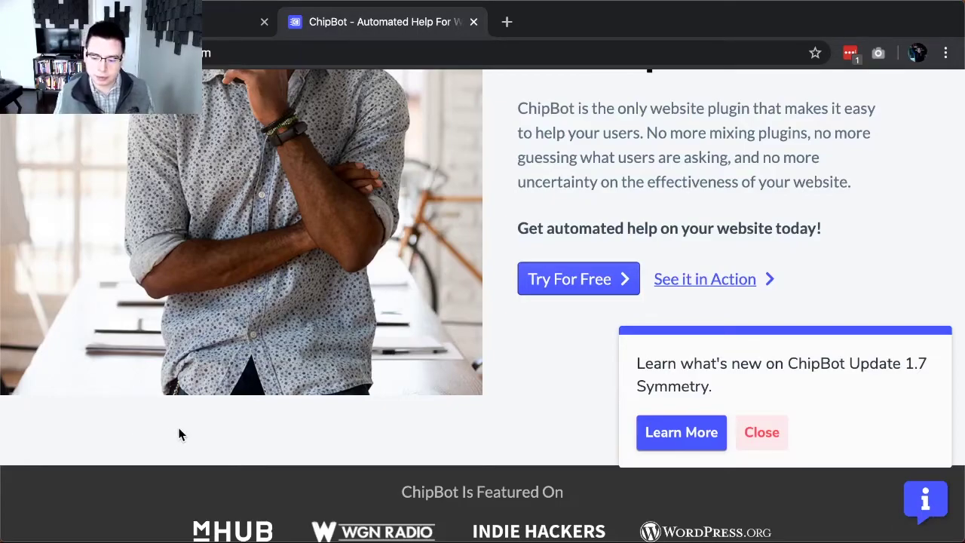
left_click_drag(711, 388, 631, 367)
left_click(760, 416)
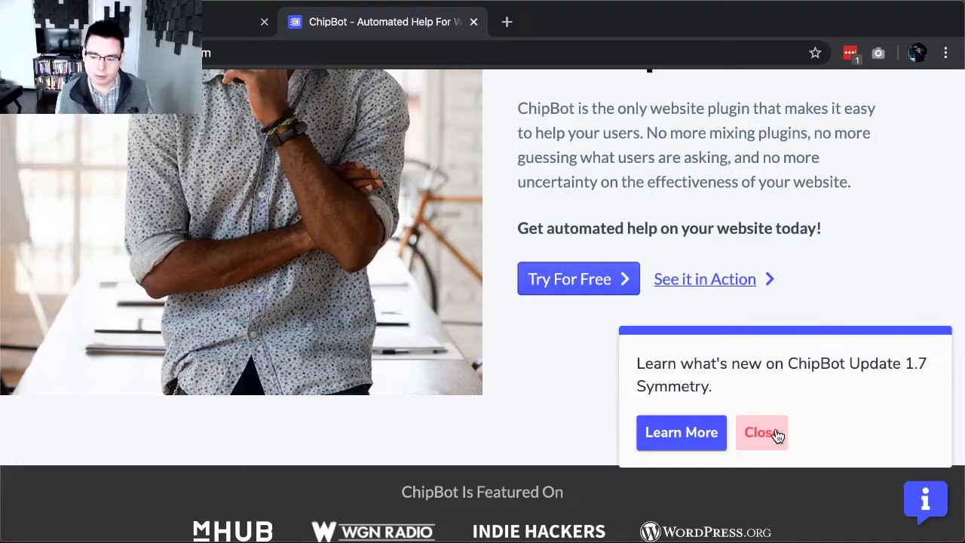
left_click(677, 431)
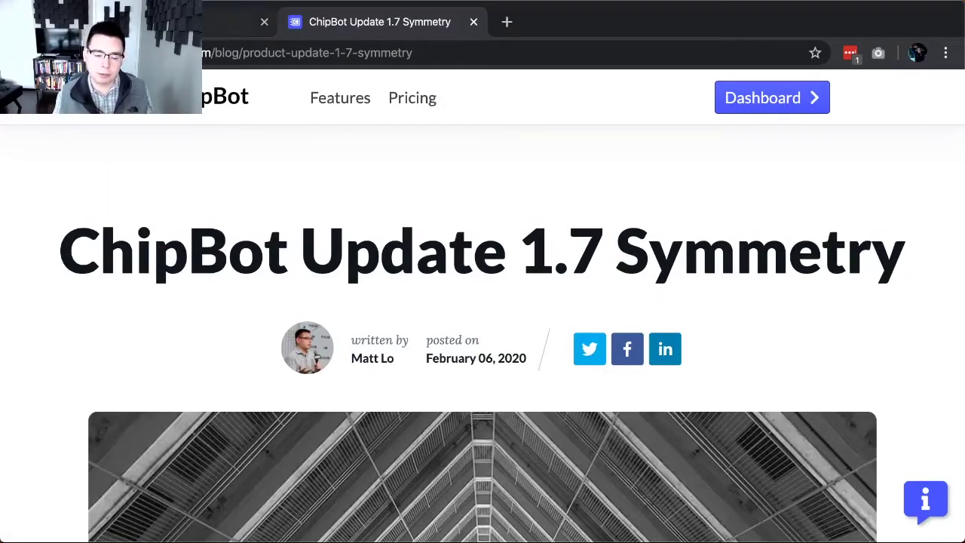
- Return to the ChipBot dashboard's trigger list and open the existing trigger "What did you think about this update post?"
left_click(226, 21)
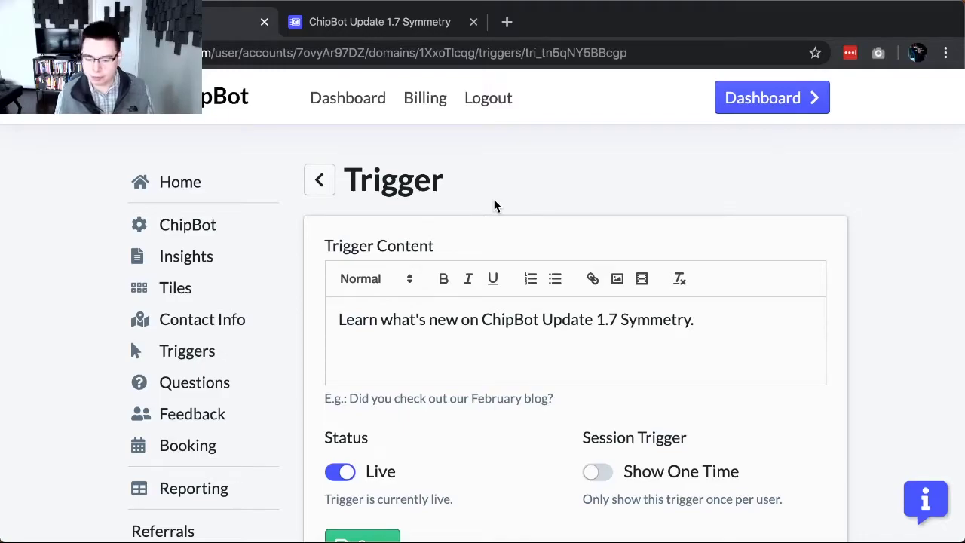
scroll(494, 205, "down", 5)
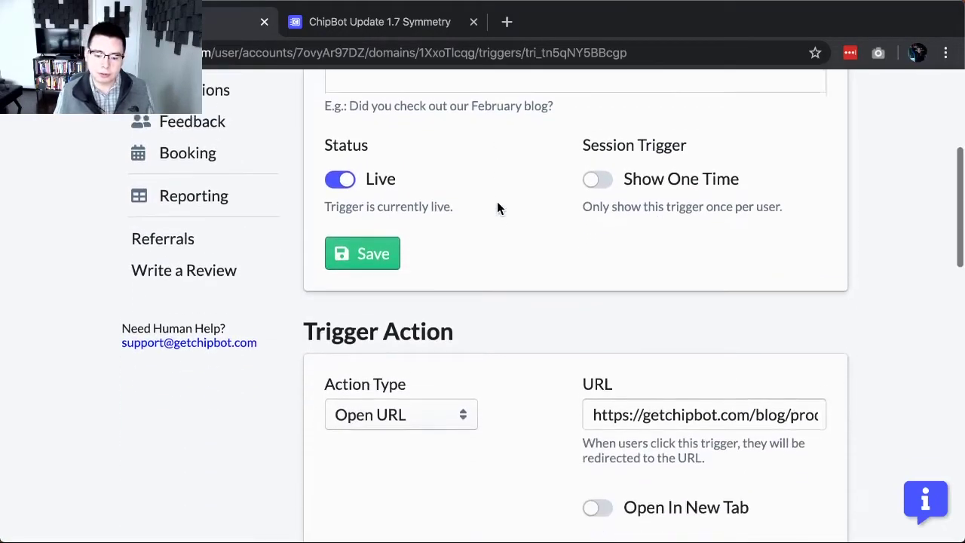
scroll(529, 299, "up", 1)
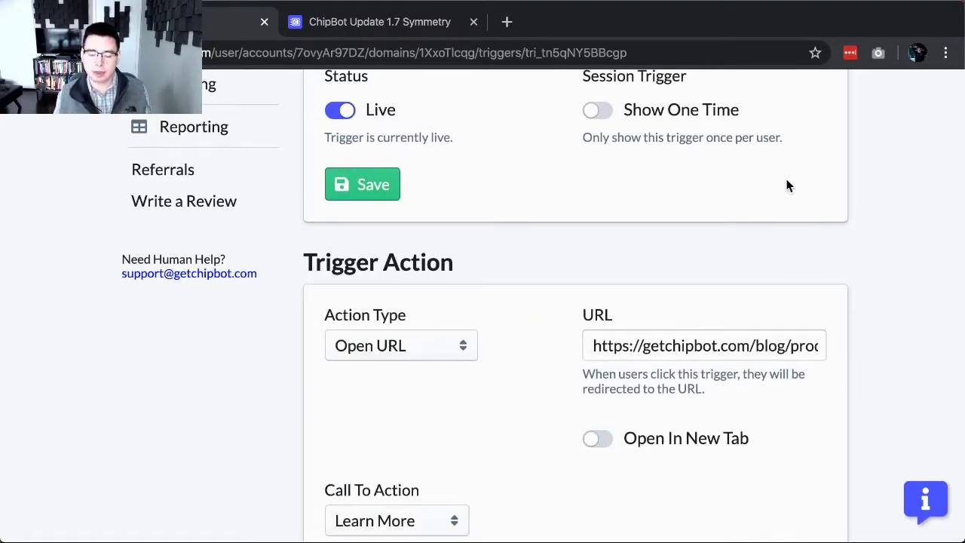
scroll(446, 330, "up", 5)
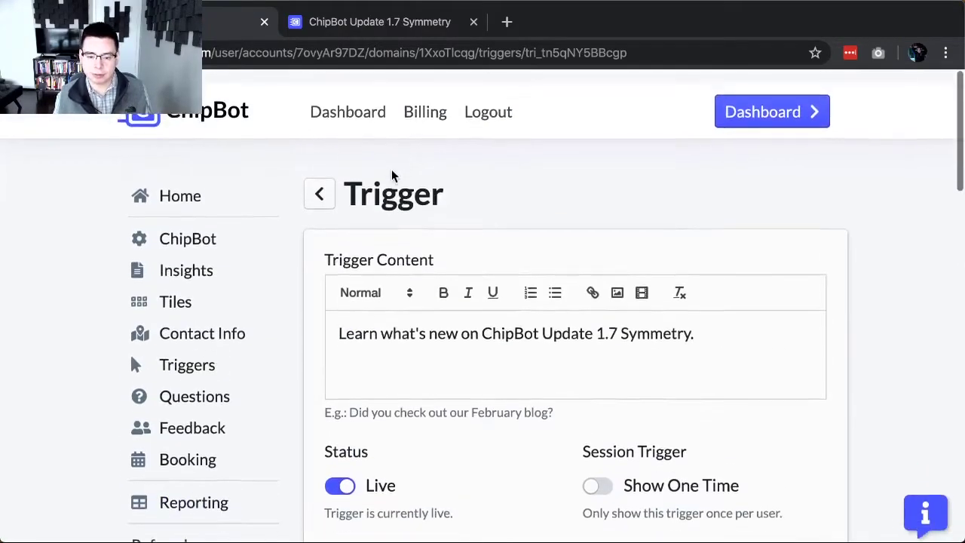
left_click(320, 194)
scroll(531, 300, "down", 3)
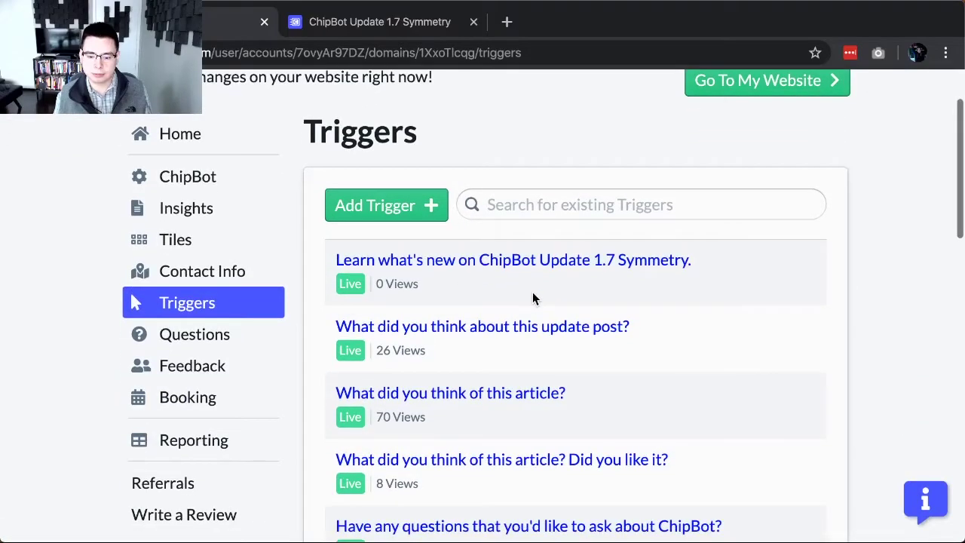
left_click(557, 329)
- Review the feedback trigger's content, status, action type, call to action and target page
scroll(593, 222, "down", 2)
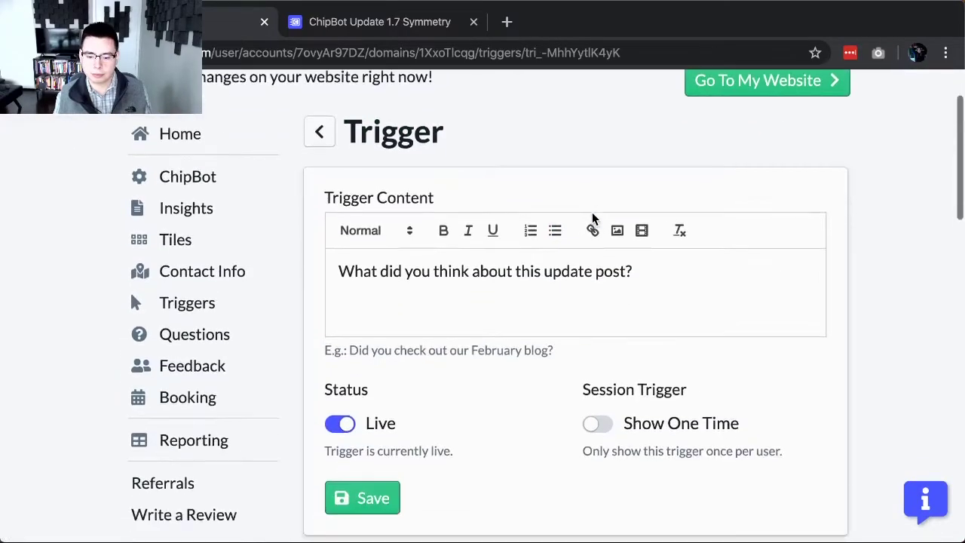
scroll(594, 218, "down", 1)
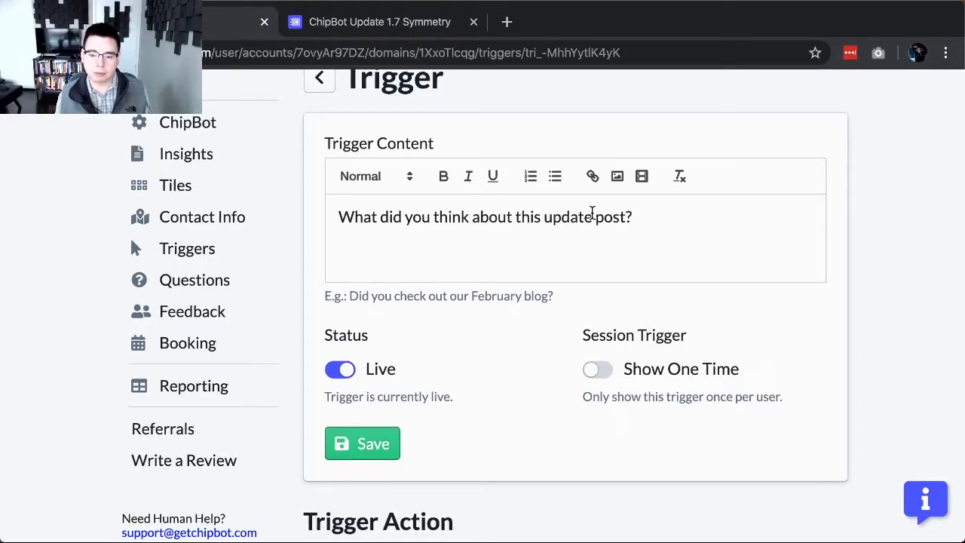
scroll(635, 242, "down", 3)
scroll(636, 244, "up", 2)
scroll(636, 244, "down", 3)
scroll(636, 246, "up", 1)
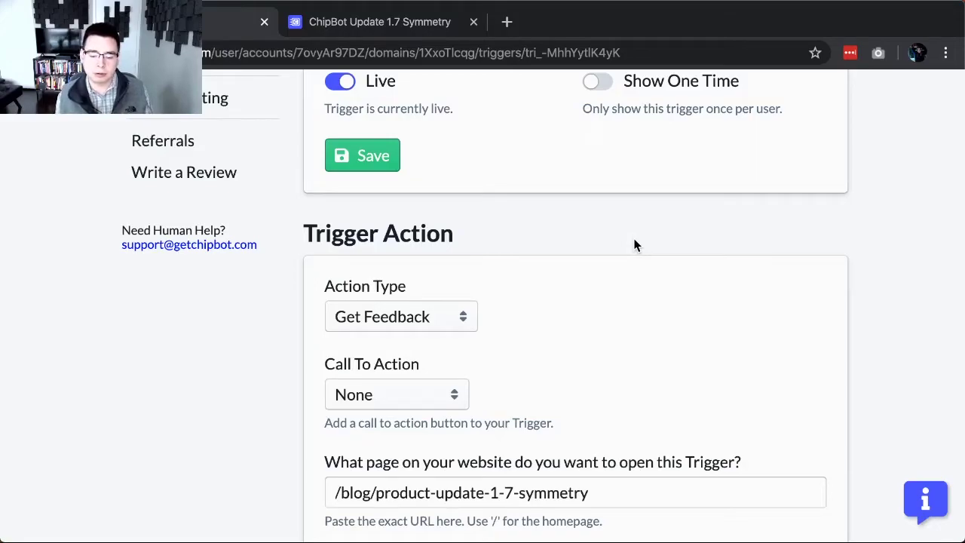
- Test the feedback trigger by scrolling through the Update 1.7 Symmetry blog post to its end, and dismiss the feedback prompt
left_click(409, 28)
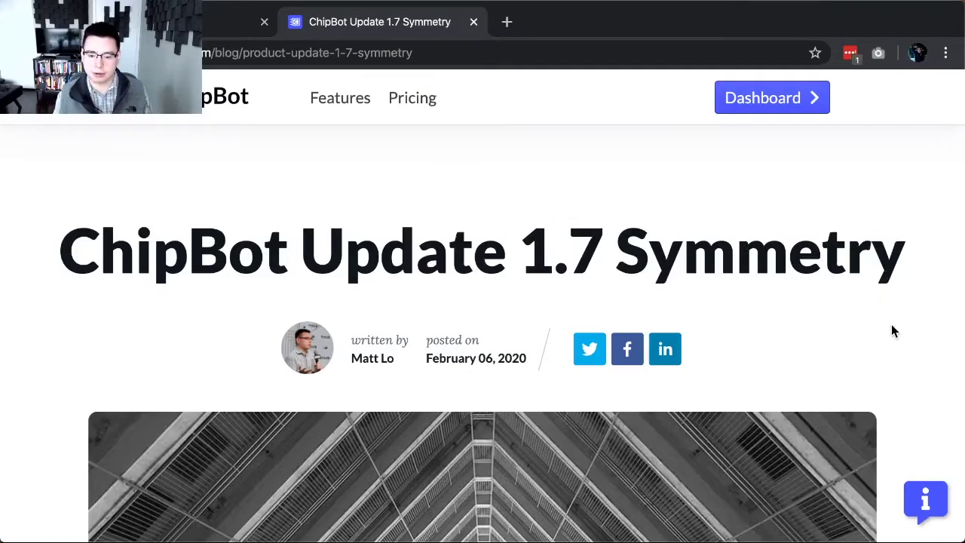
scroll(893, 326, "down", 15)
scroll(891, 326, "down", 20)
scroll(892, 331, "down", 15)
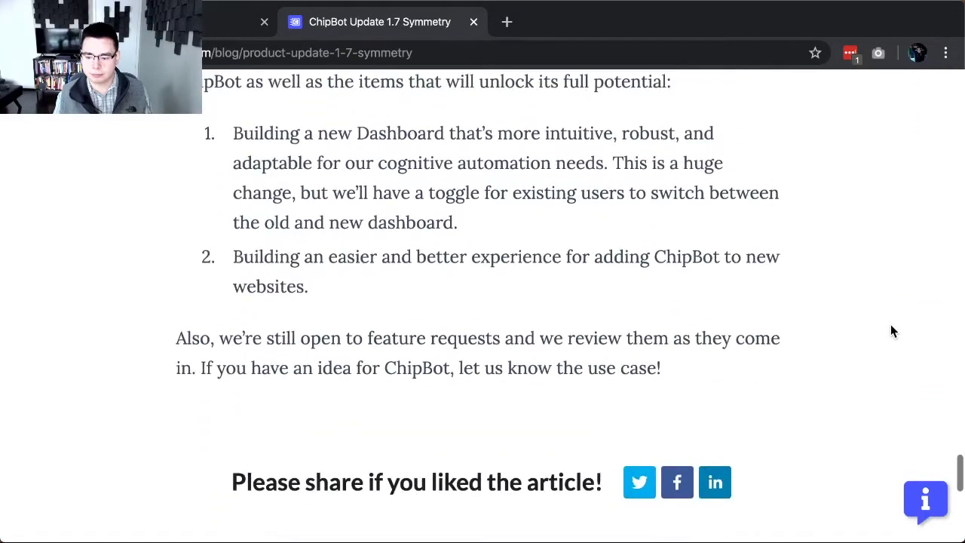
scroll(891, 332, "down", 5)
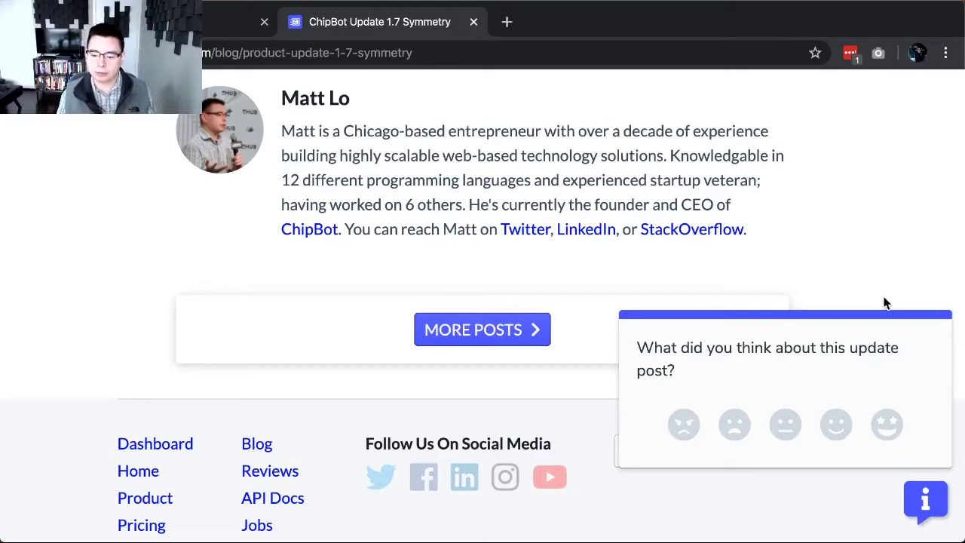
scroll(849, 297, "up", 2)
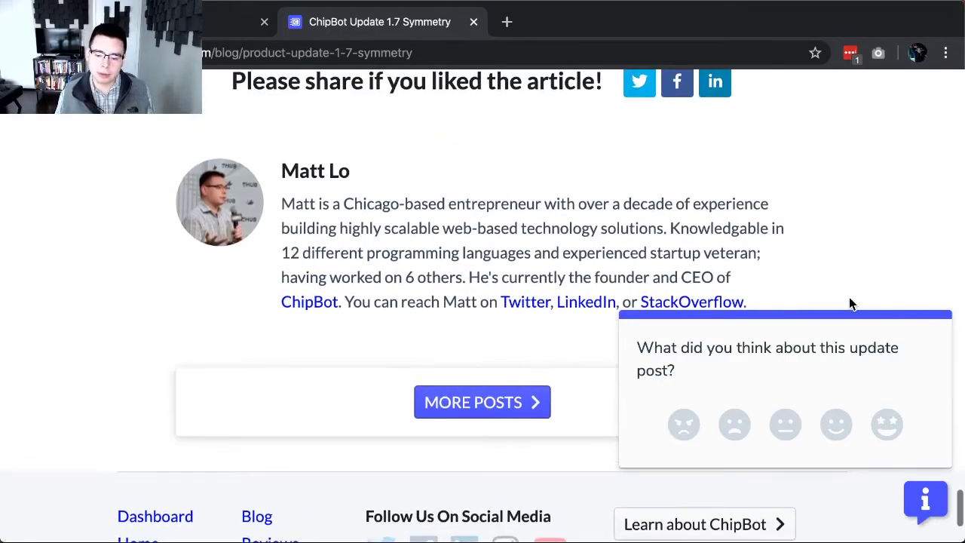
scroll(849, 297, "down", 1)
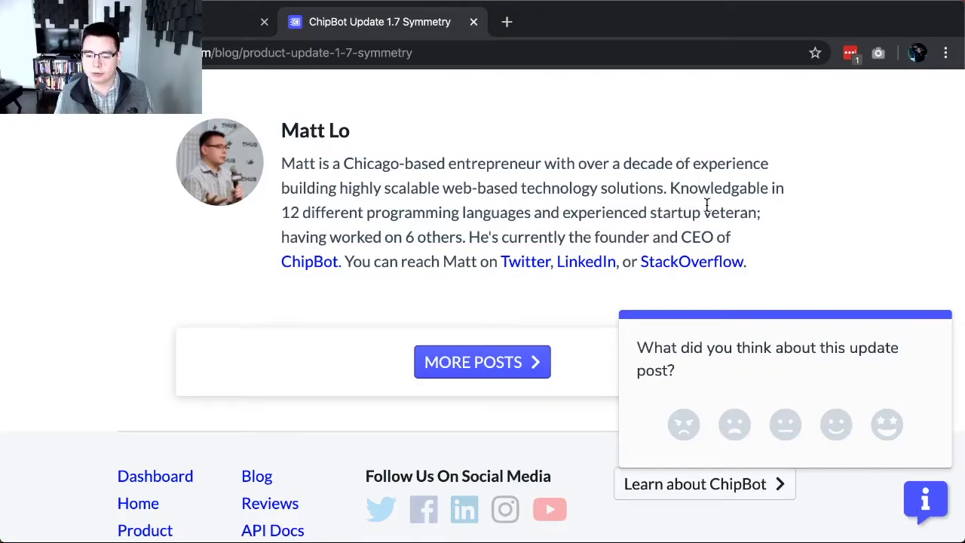
left_click(926, 502)
left_click(926, 501)
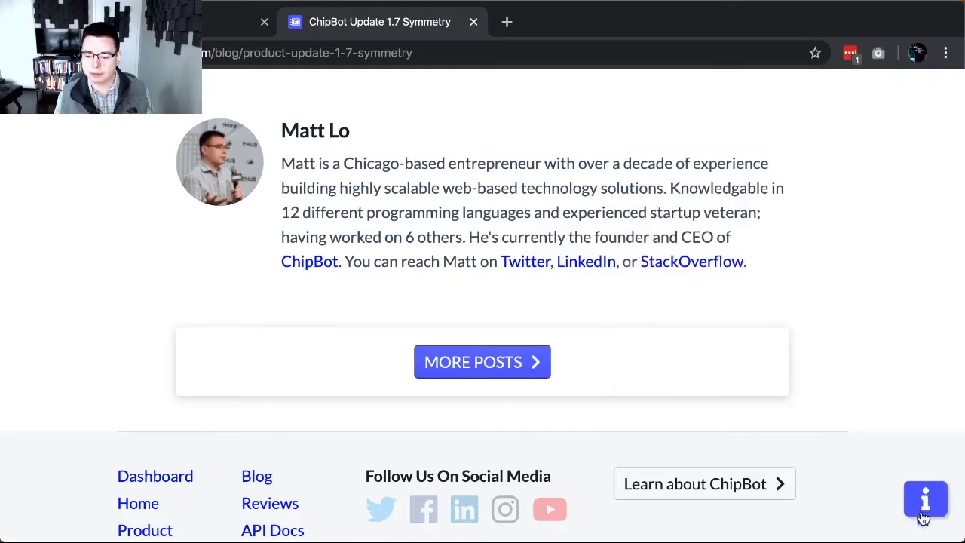
- Open the ChipBot website's Features page and view its Knowledge Base in a Bot section
scroll(622, 405, "up", 10)
scroll(622, 406, "up", 10)
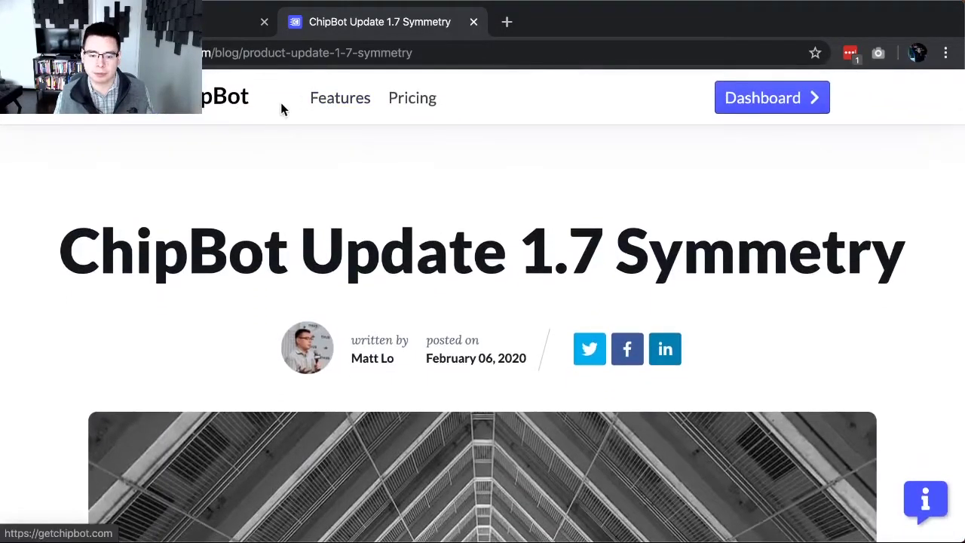
left_click(345, 108)
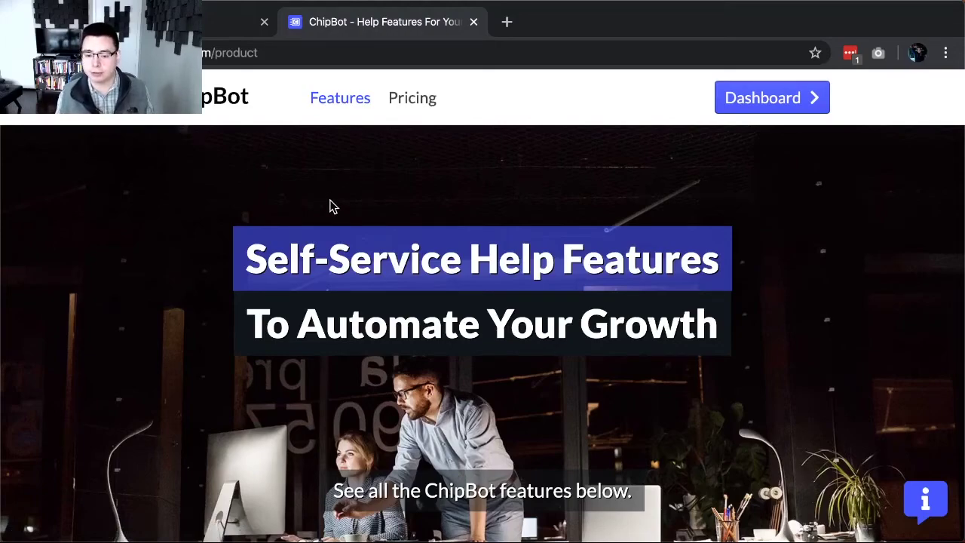
scroll(329, 205, "down", 7)
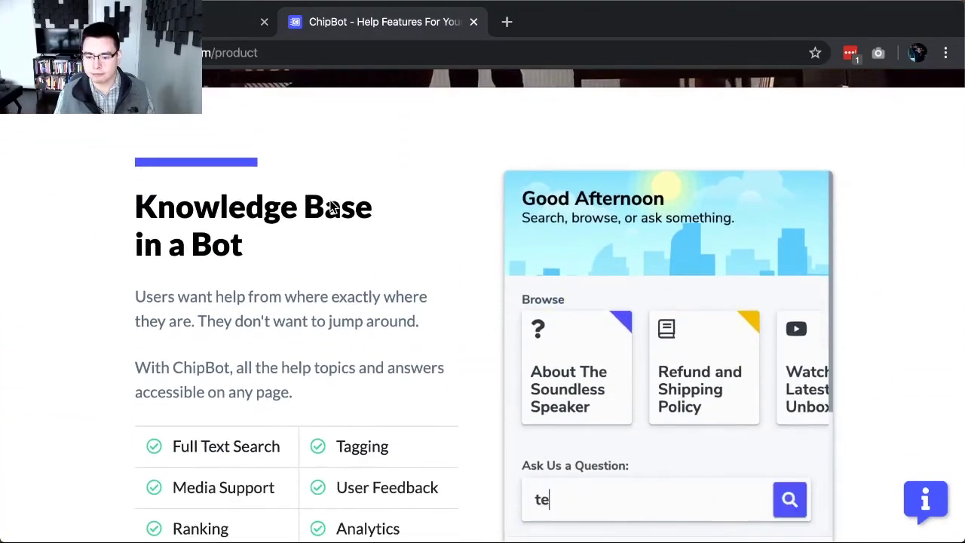
scroll(330, 205, "down", 2)
scroll(330, 205, "up", 1)
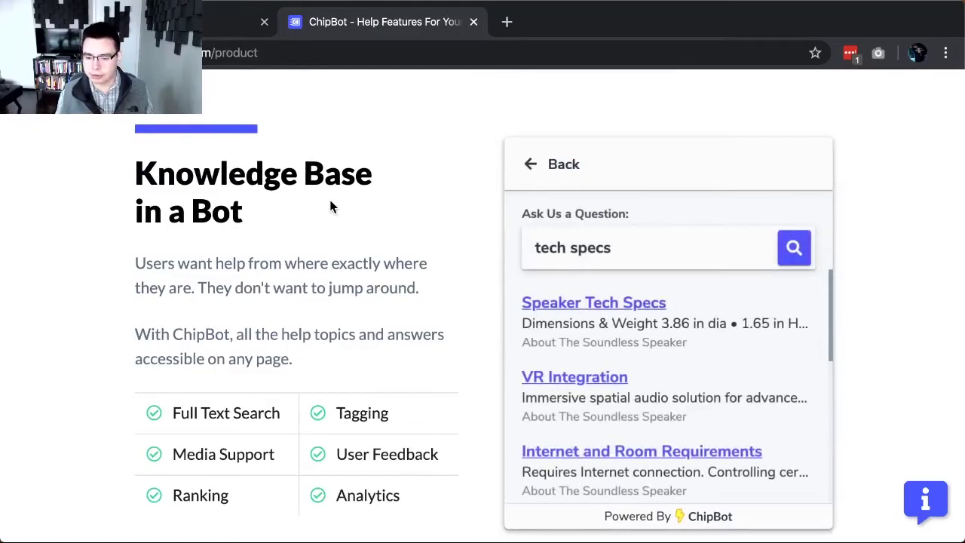
scroll(330, 205, "down", 1)
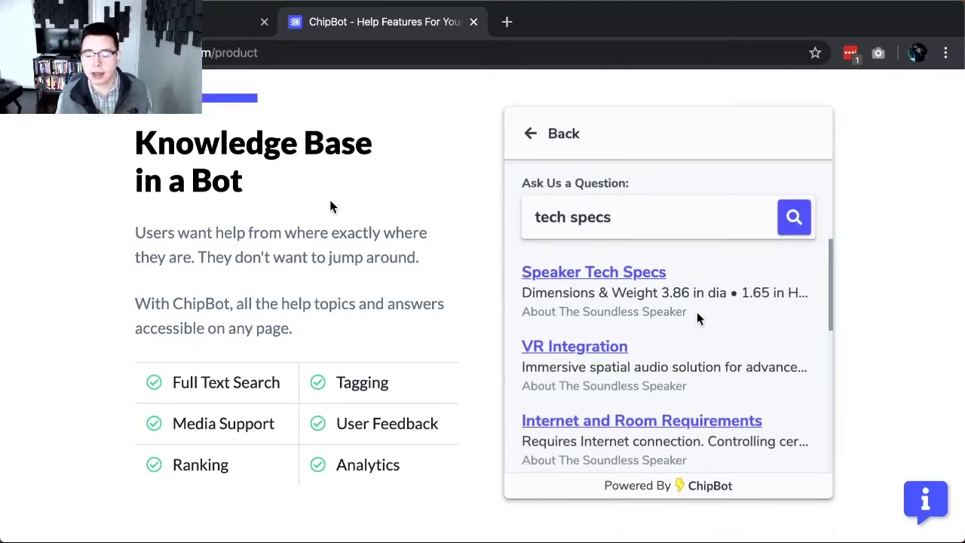